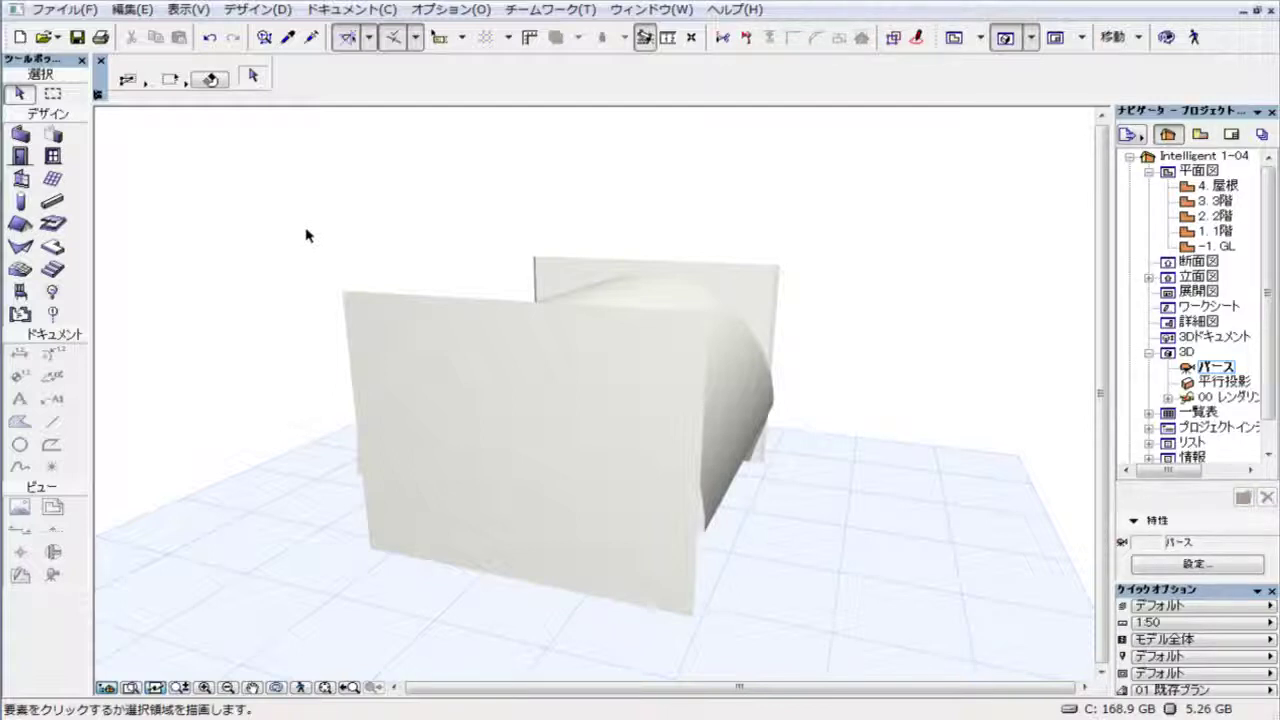
Step: Select the front wall and start 接続 > 屋根/シェルで要素を切り取り on it
left_click(352, 296)
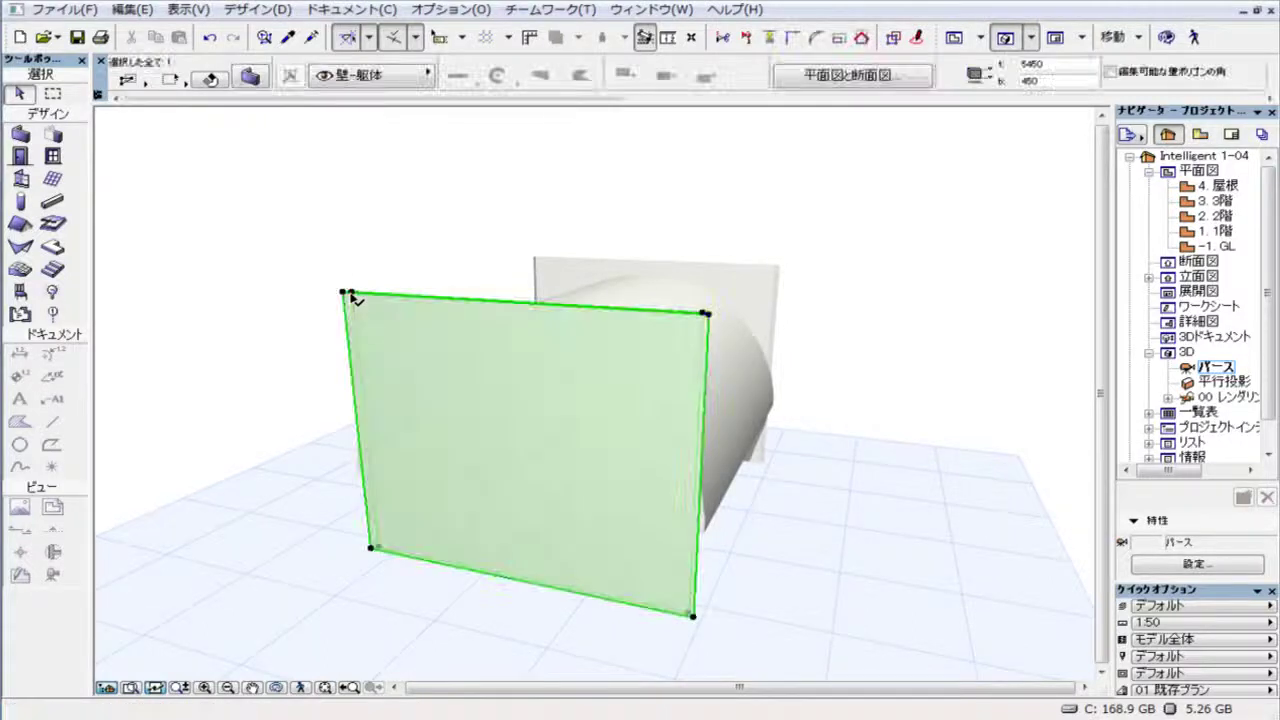
left_click(352, 296)
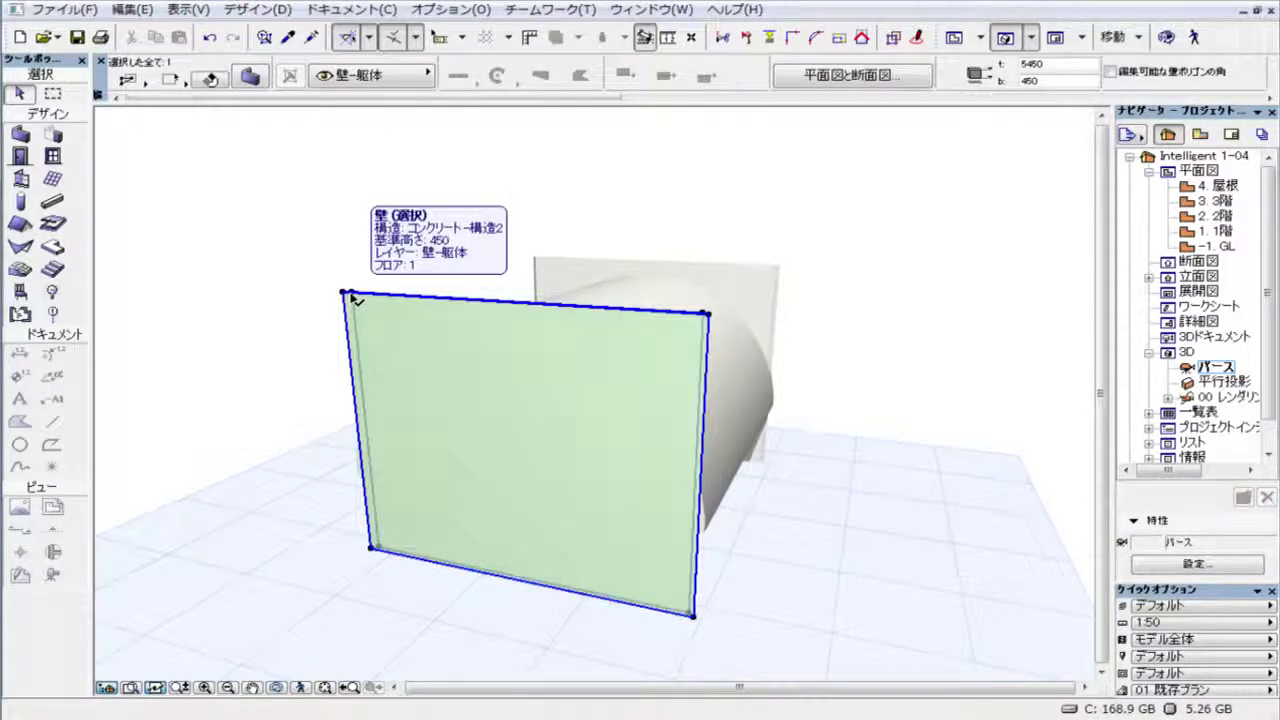
right_click(155, 158)
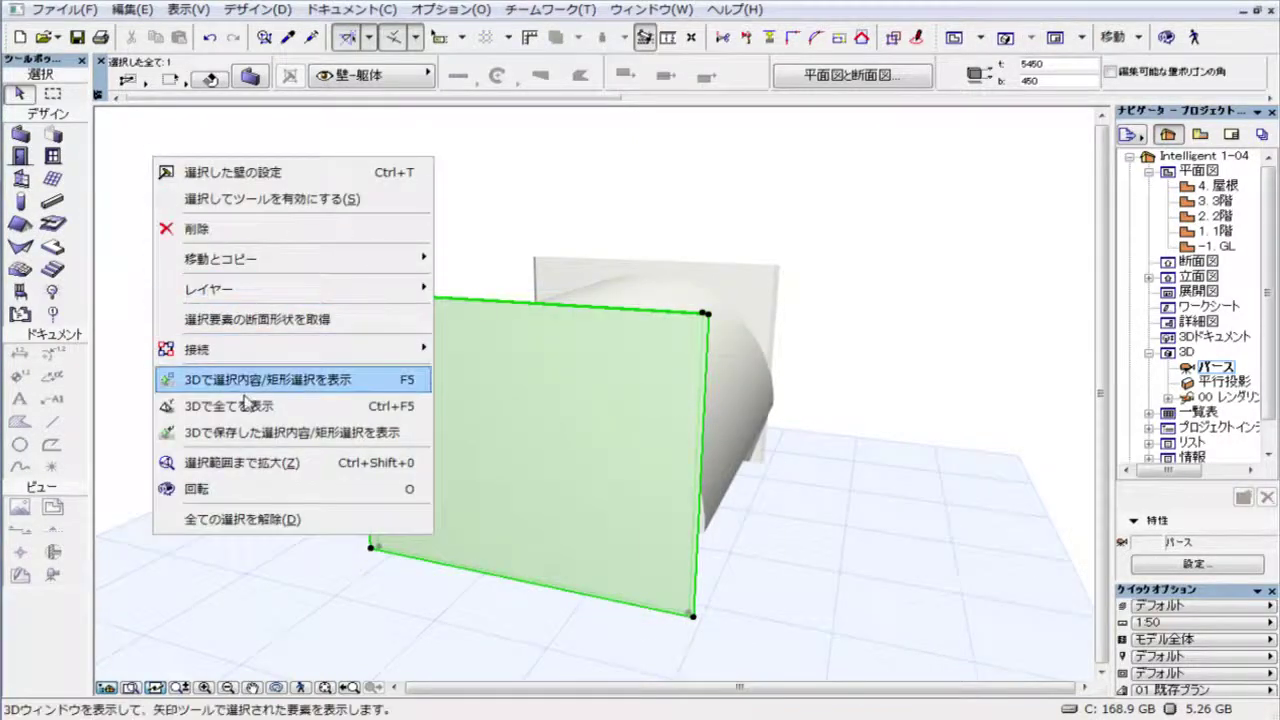
mouse_move(197, 349)
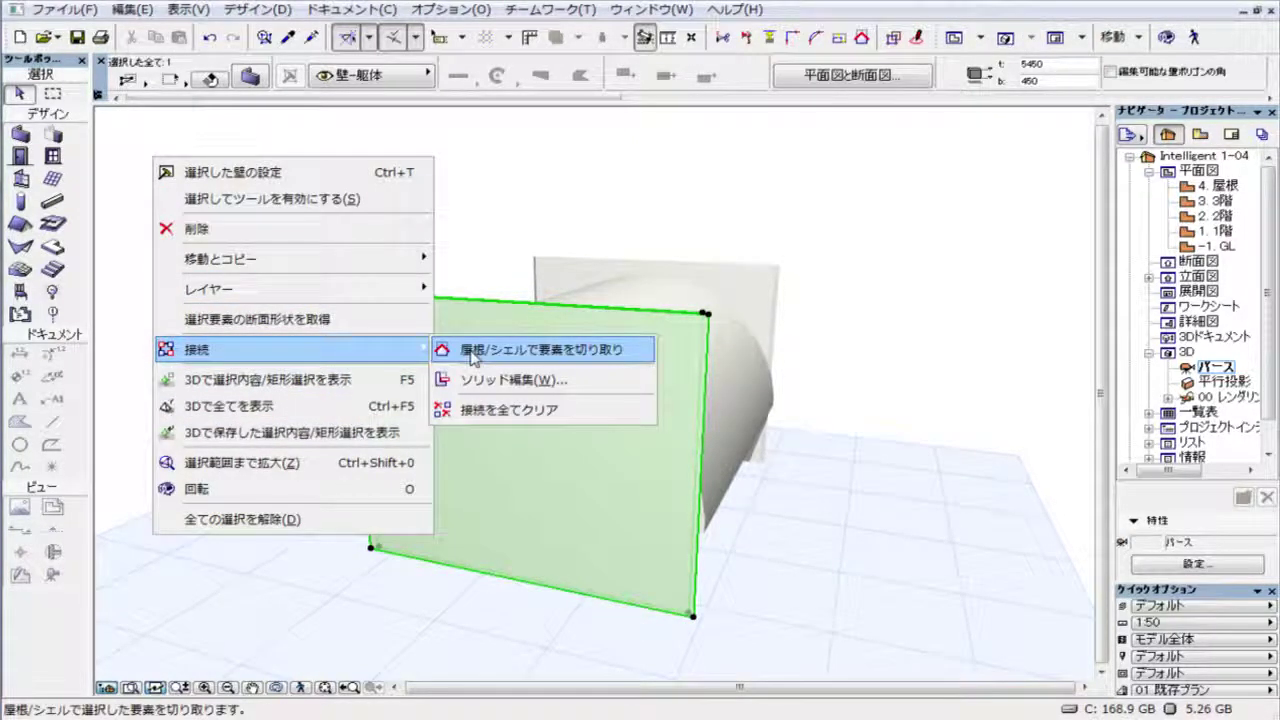
left_click(472, 352)
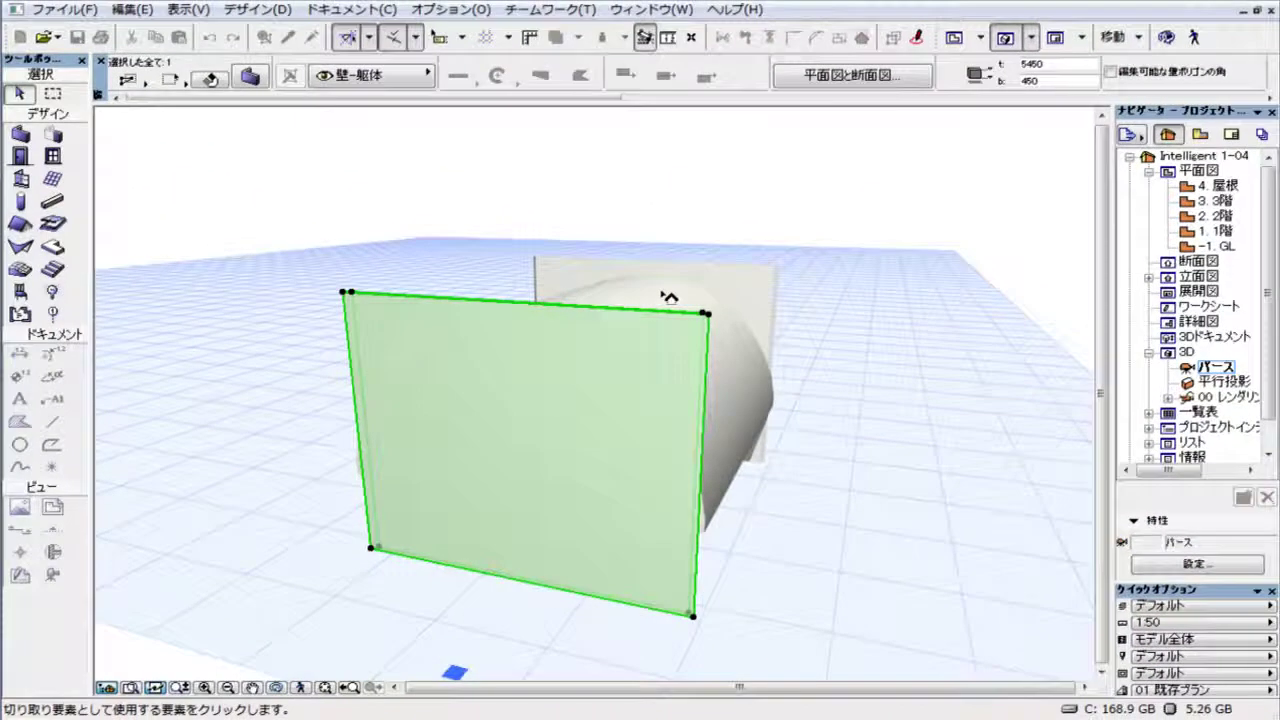
Step: Use the curved shell as the cutter and keep the lower part of the front wall
left_click(668, 297)
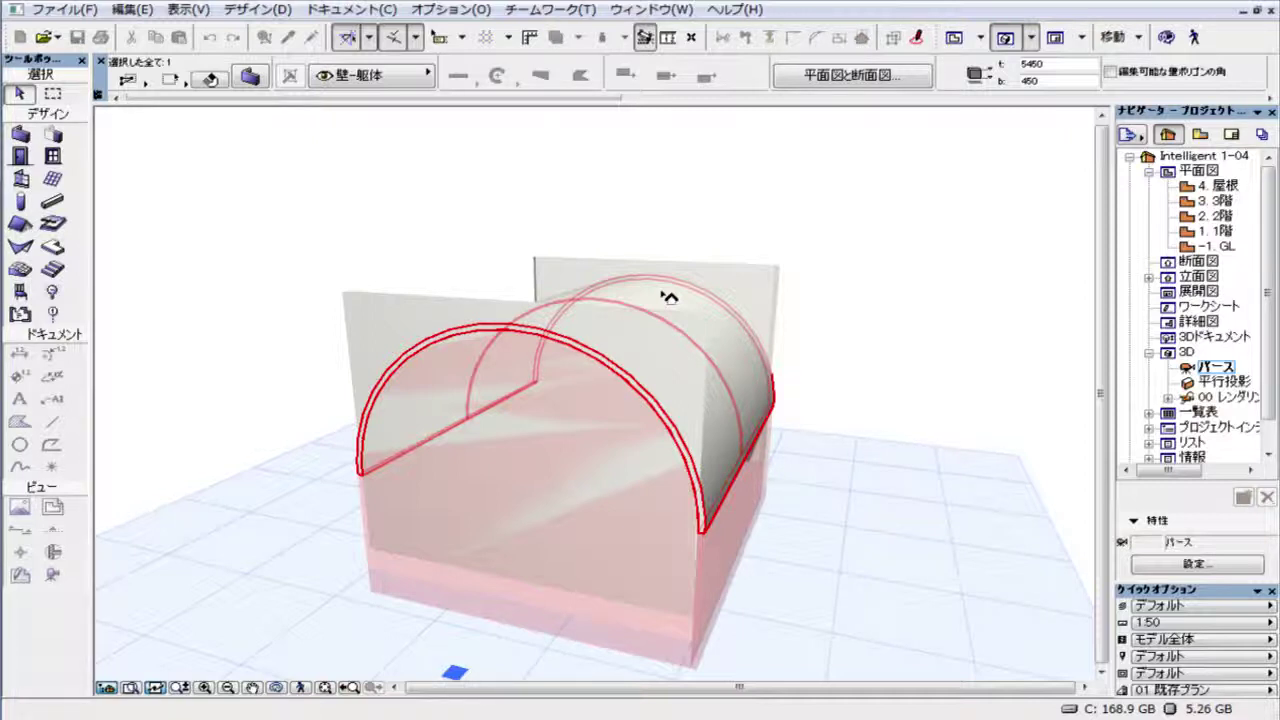
left_click(668, 297, "ctrl")
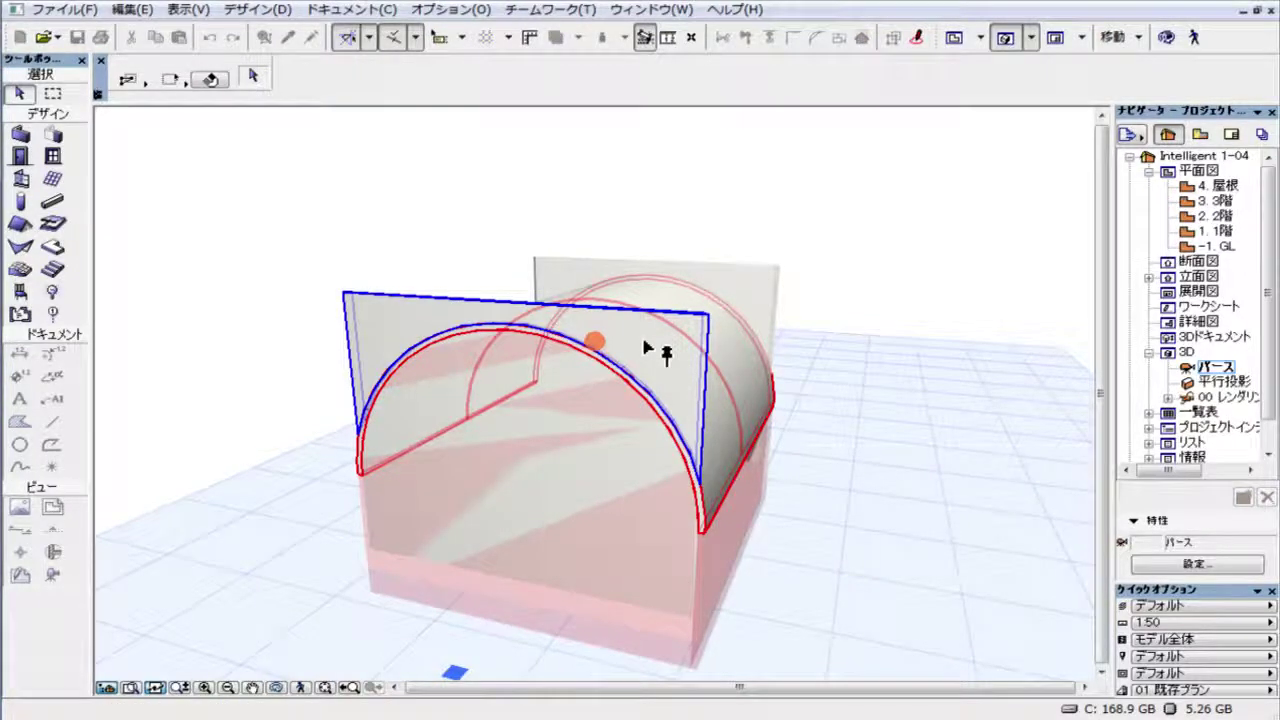
left_click(645, 348)
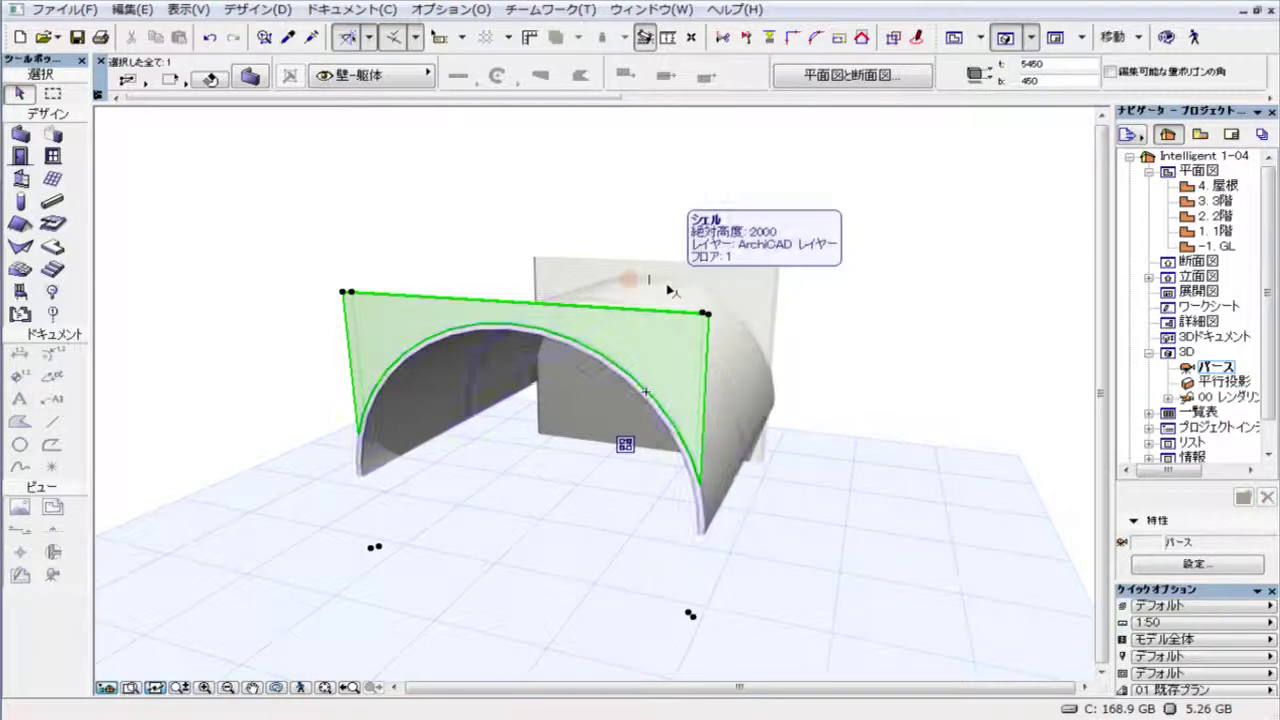
Step: Trim the back wall with 屋根/シェルで要素を切り取り against the shell, keeping the arched lower part
left_click(479, 229)
left_click(537, 264)
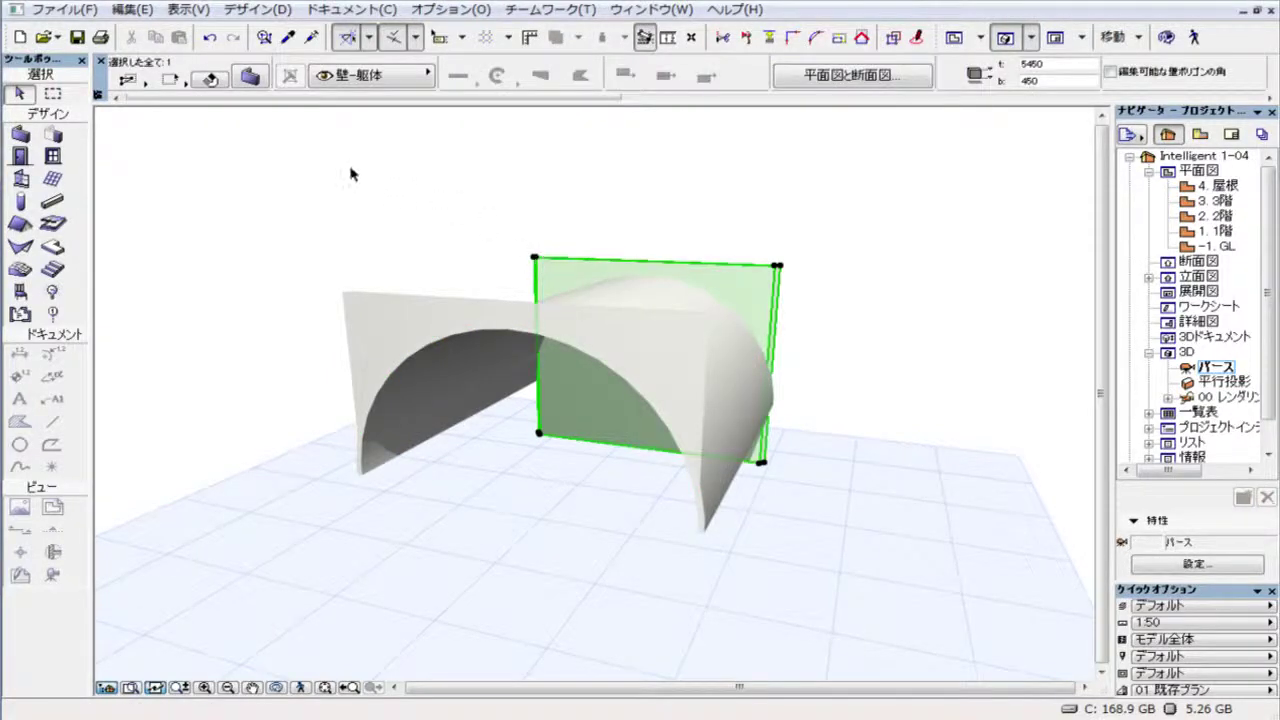
right_click(283, 157)
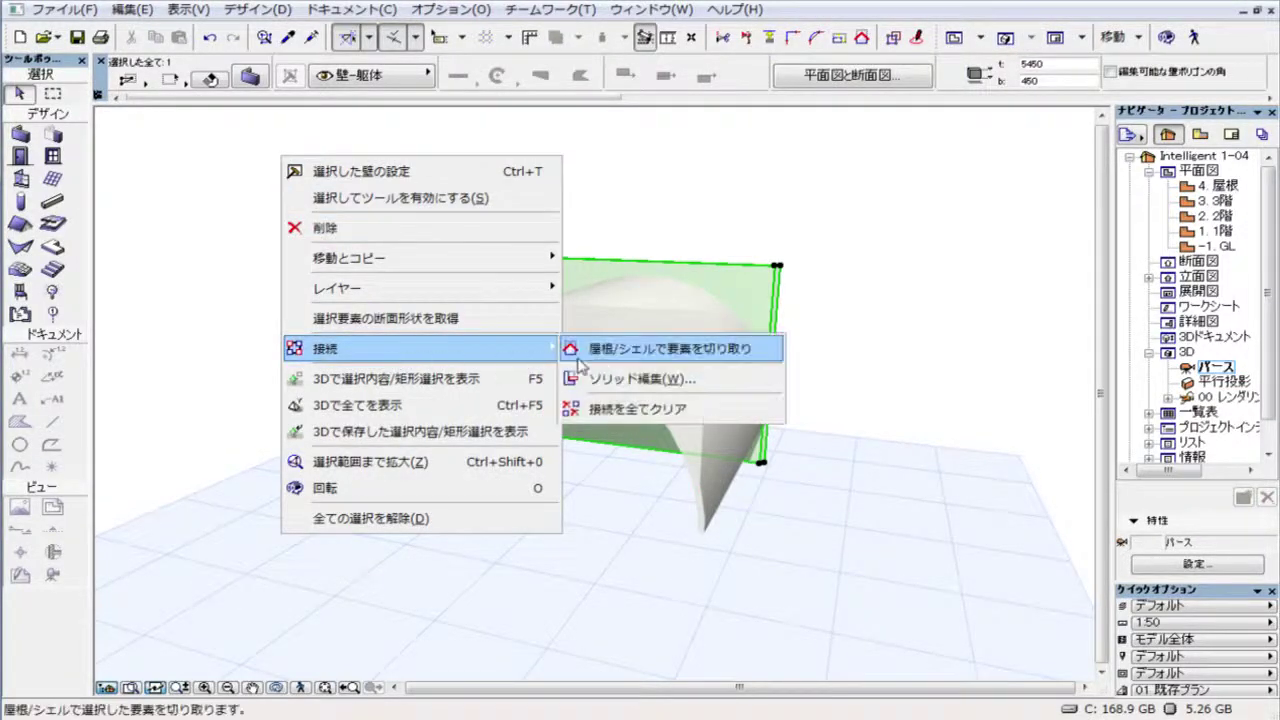
mouse_move(325, 348)
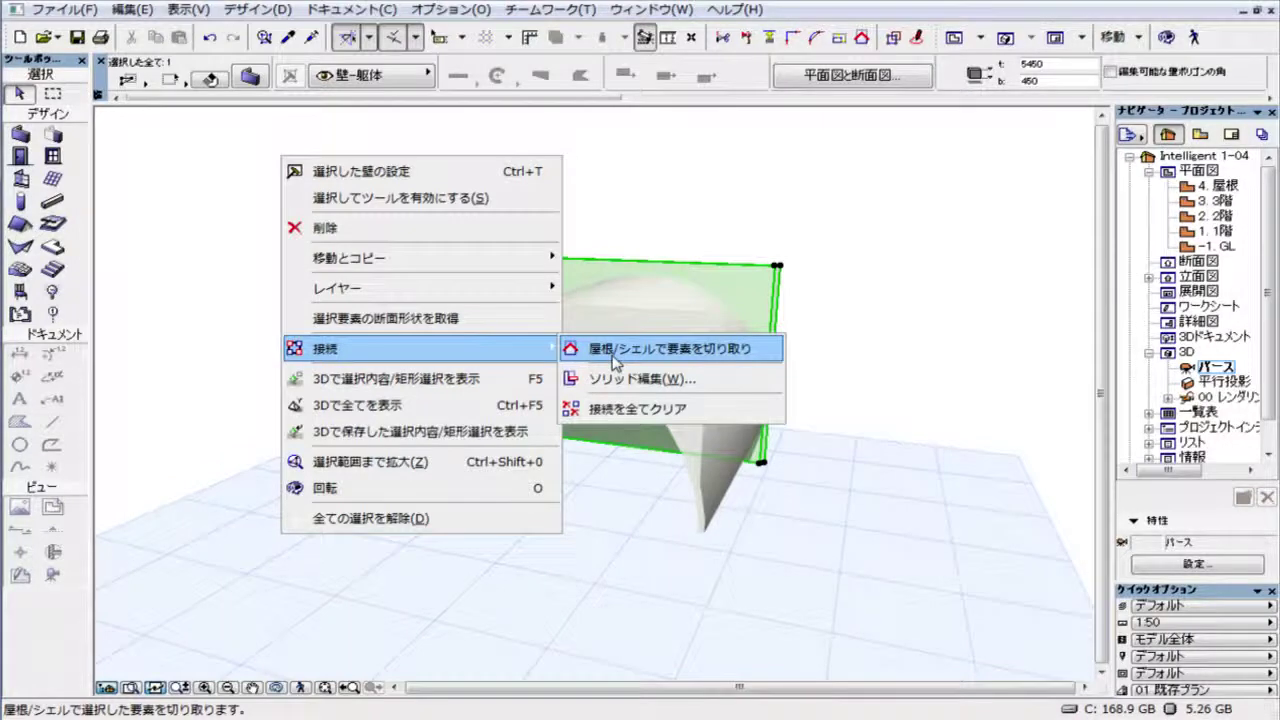
left_click(615, 360)
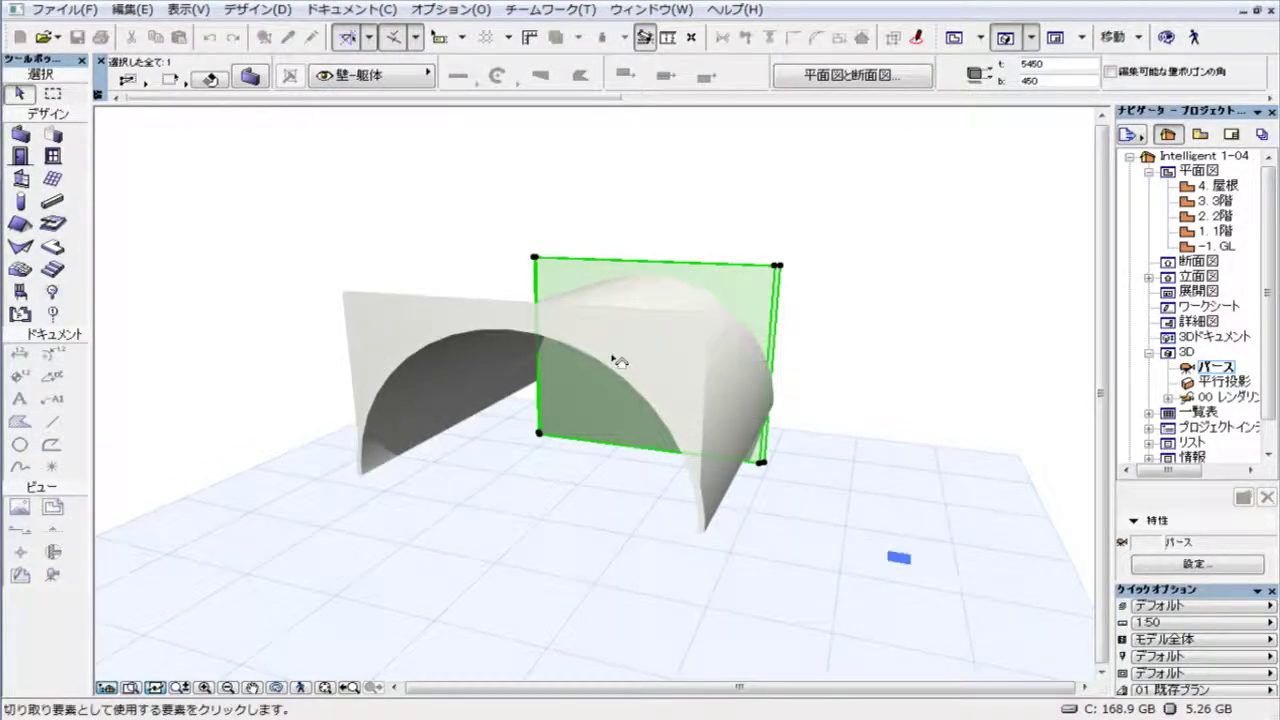
left_click(648, 303)
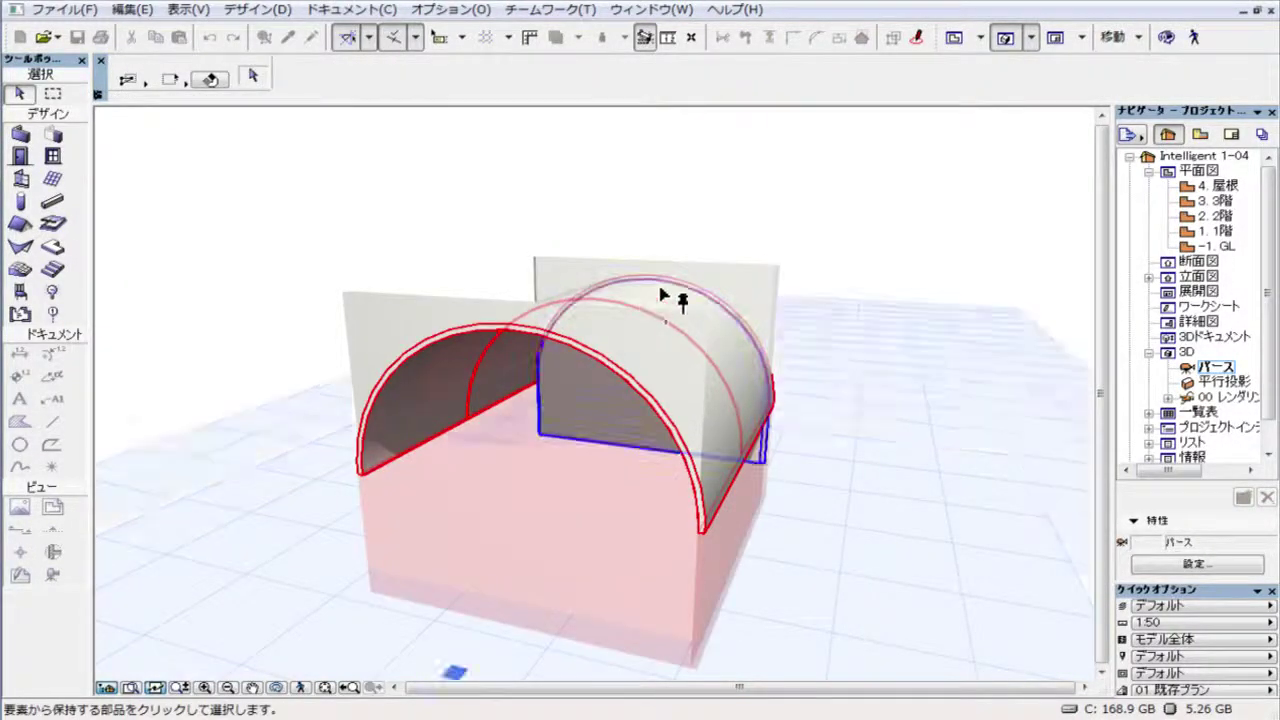
left_click(723, 278)
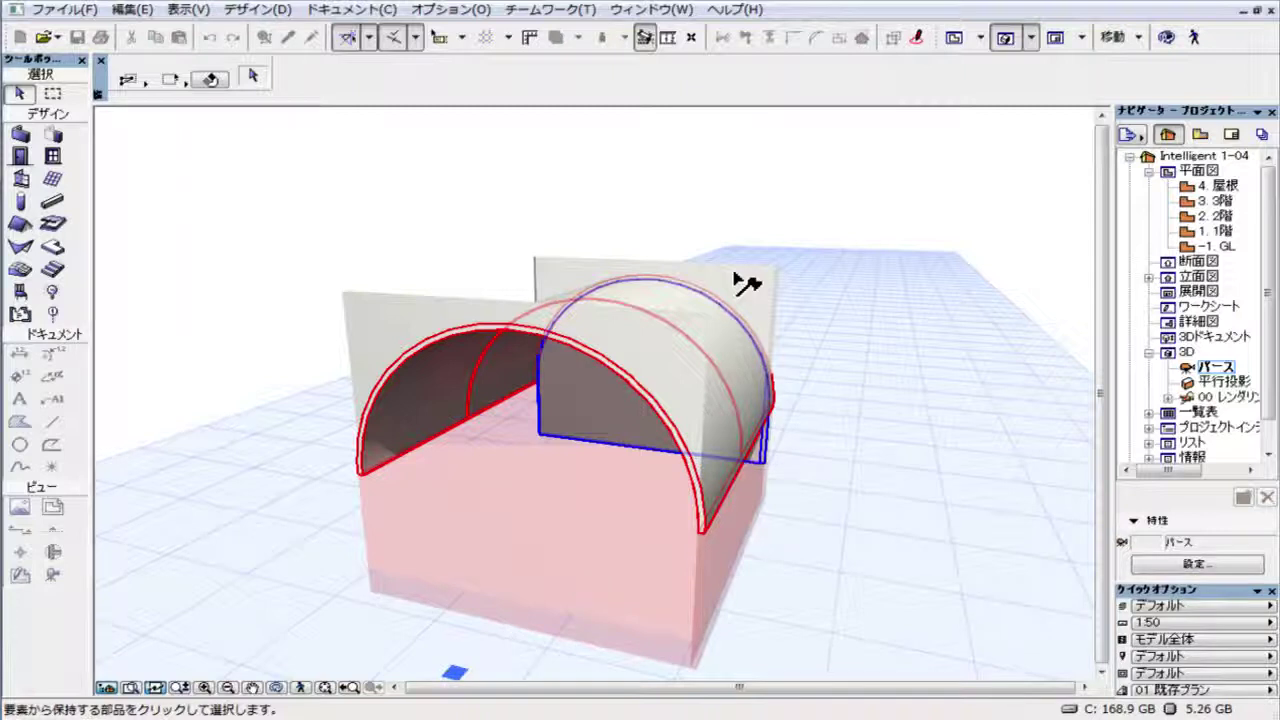
left_click(738, 282)
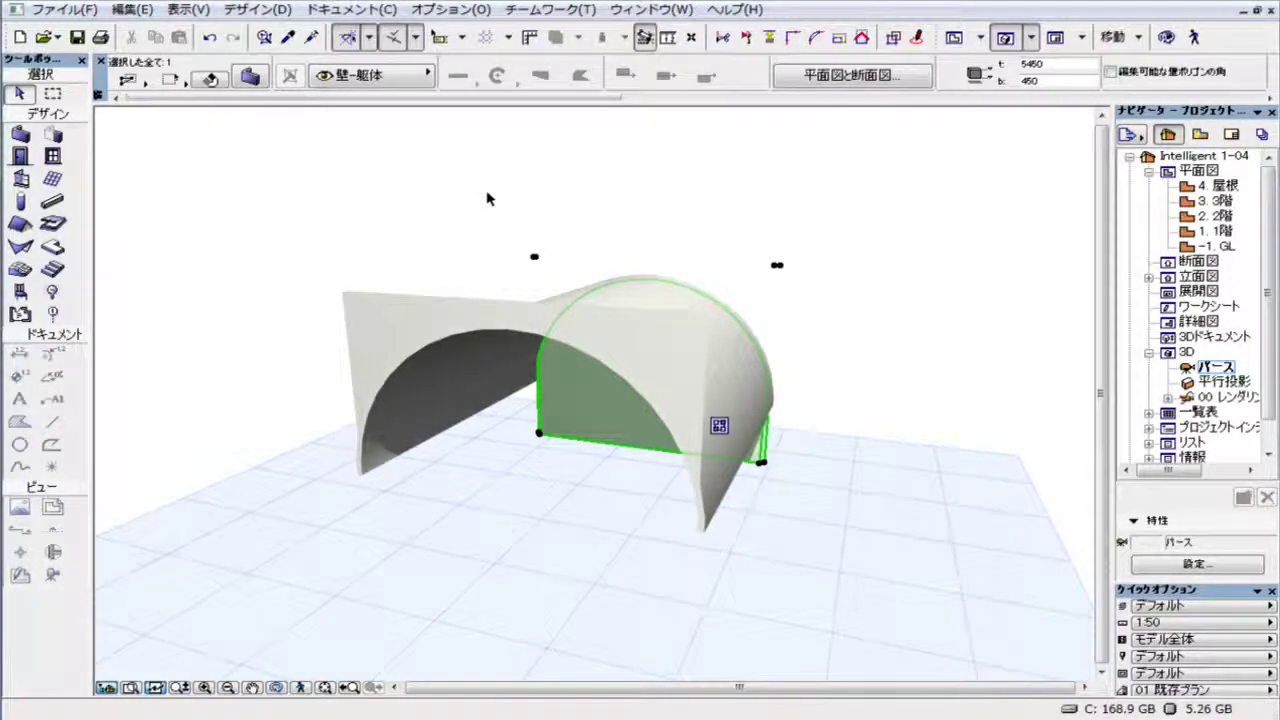
Step: Switch to the 1階 floor plan and bring the top wall into view
key("F2")
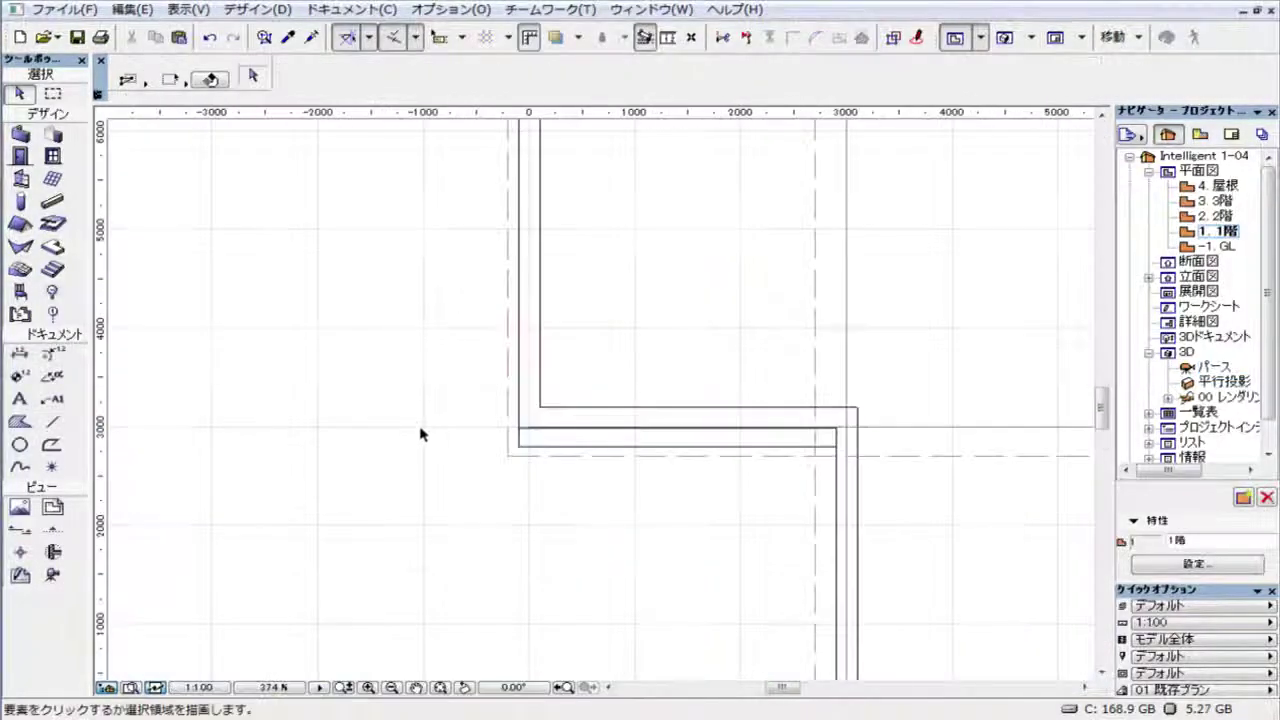
mouse_move(420, 434)
middle_mouse_down()
mouse_move(486, 429)
mouse_move(343, 466)
mouse_move(298, 519)
middle_mouse_up()
scroll(298, 519, "down", 2)
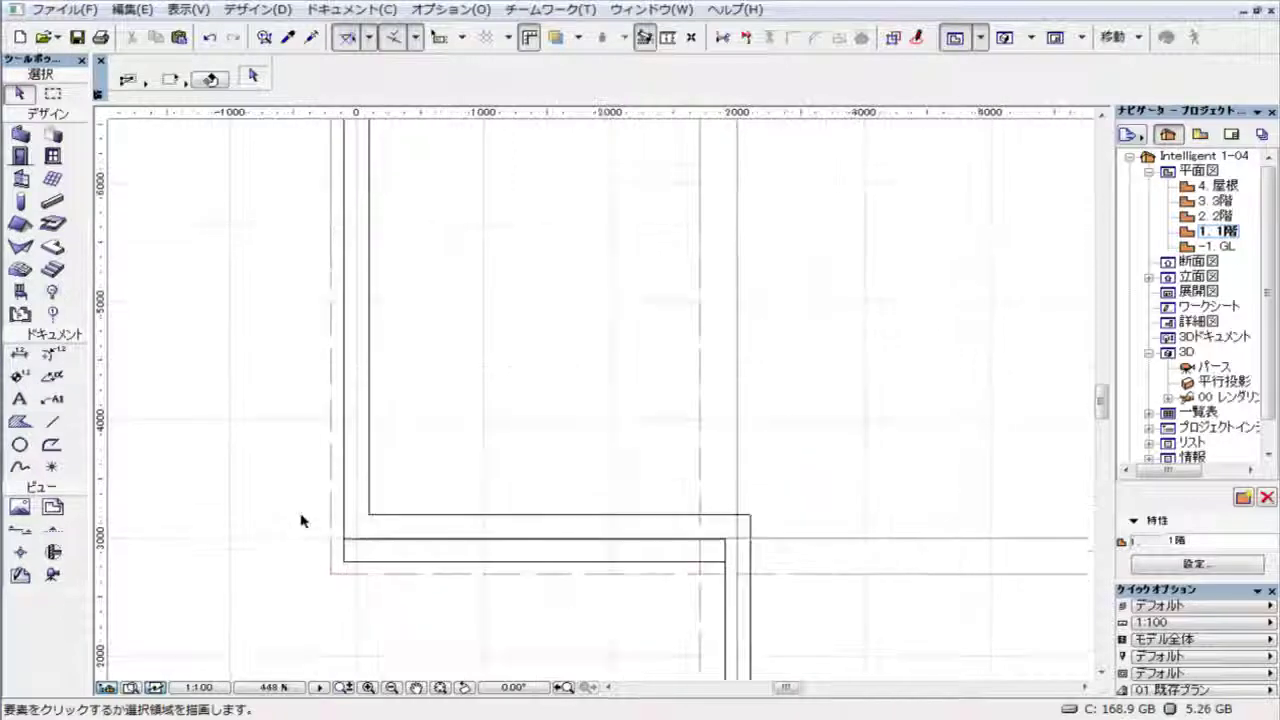
middle_click_drag(305, 463, 328, 471)
Step: Trim the top plan wall with 屋根/シェルで要素を切り取り against the shell roof
left_click(515, 192)
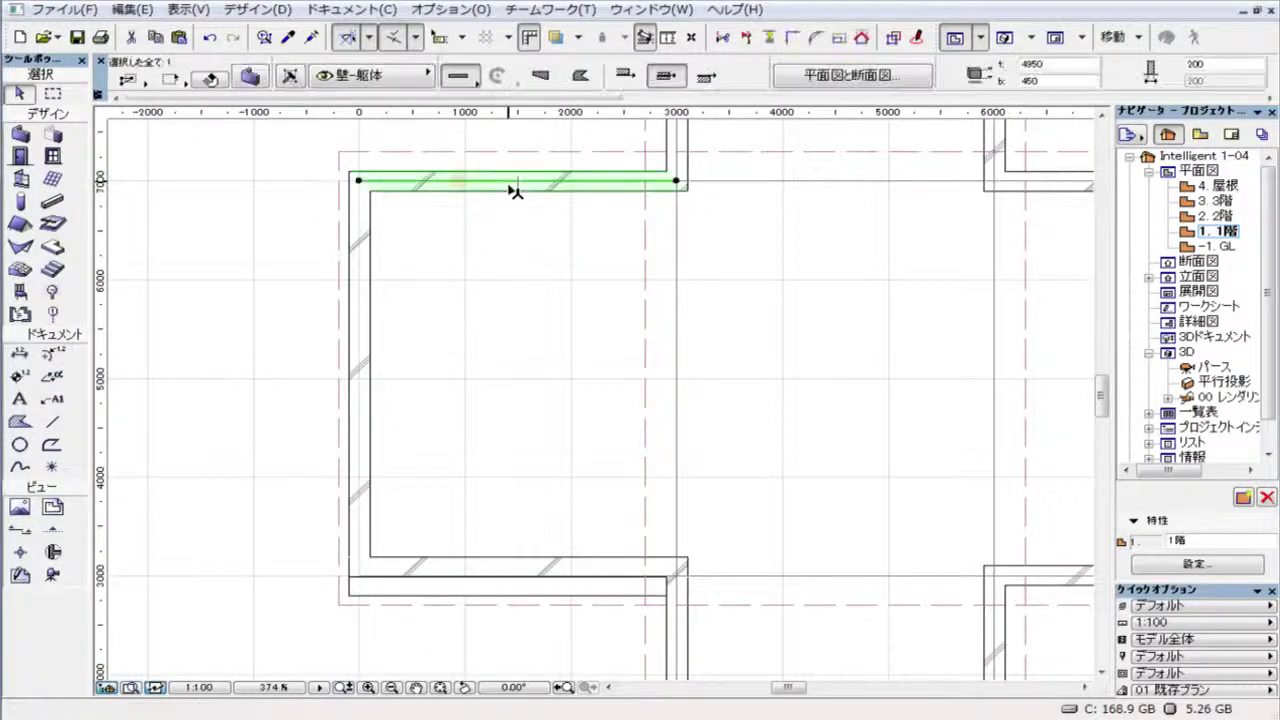
right_click(252, 197)
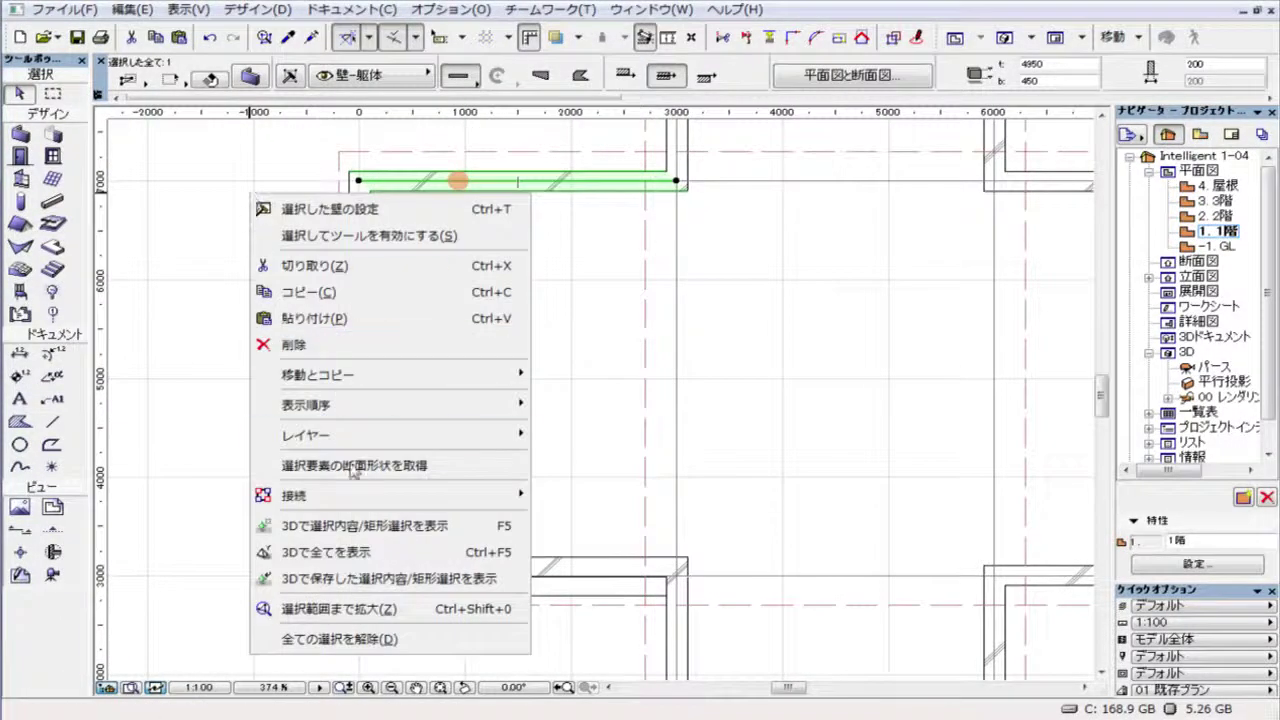
left_click(600, 495)
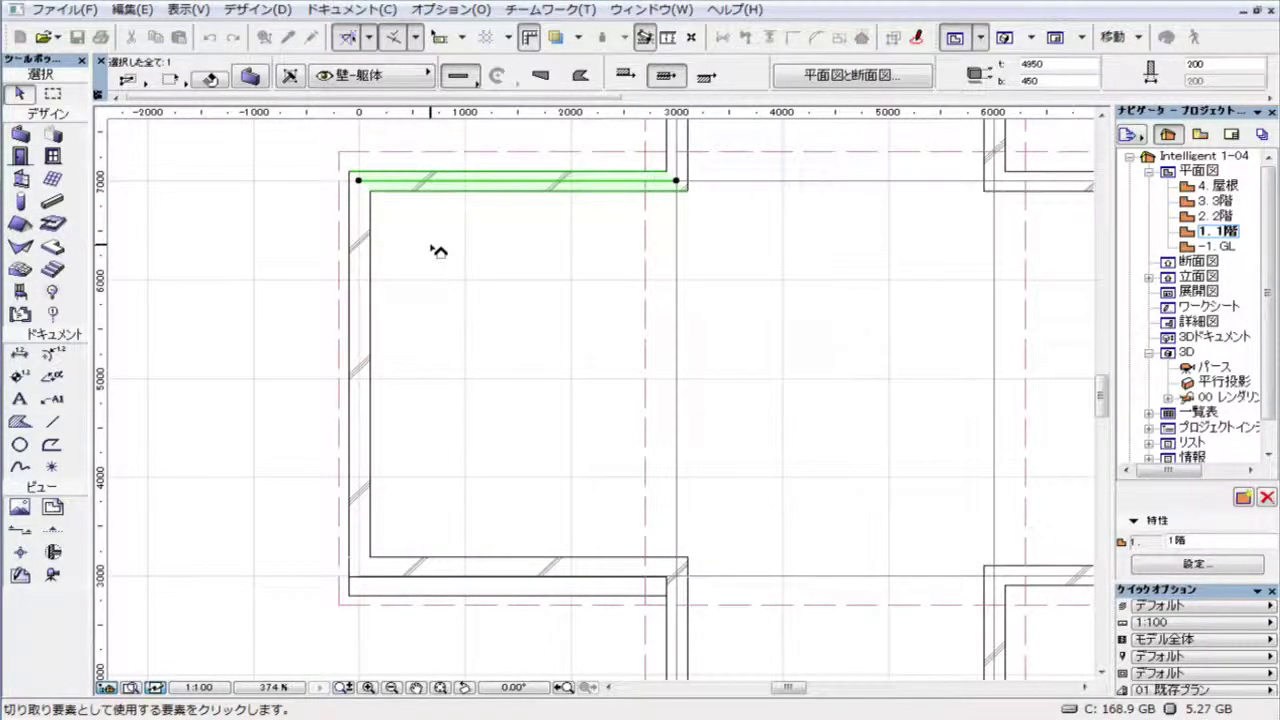
left_click(438, 250)
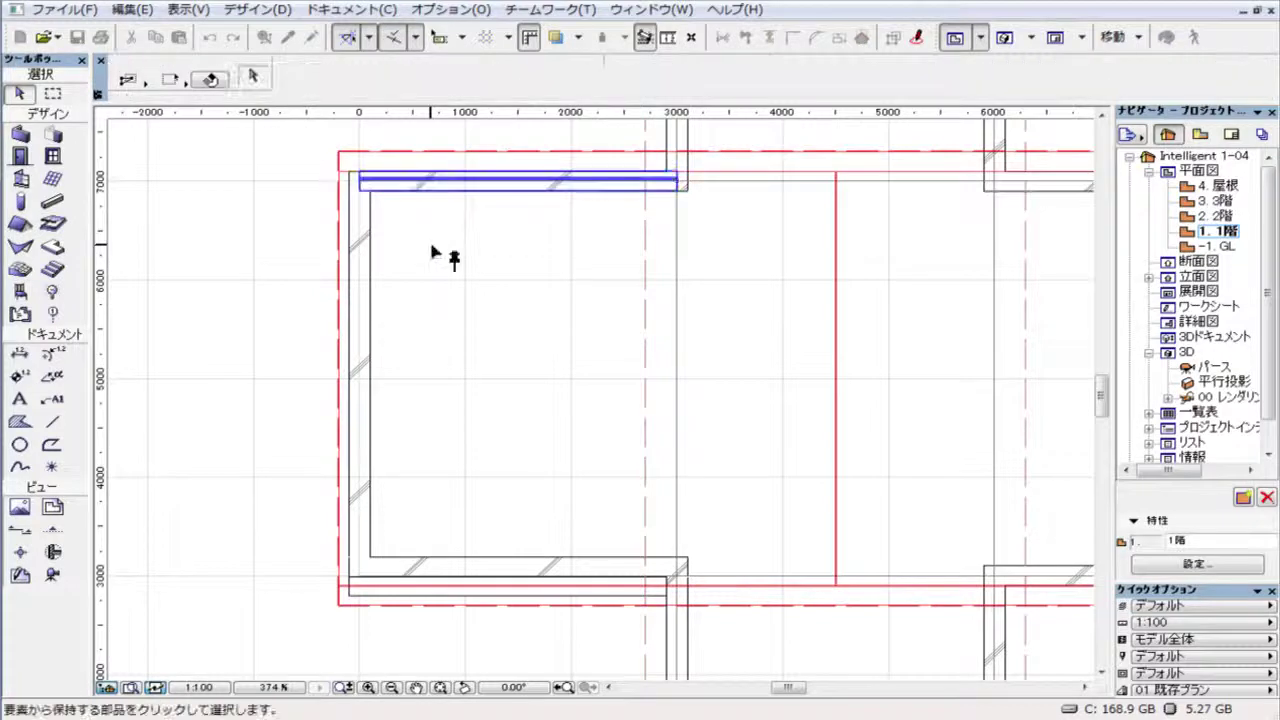
left_click(463, 185)
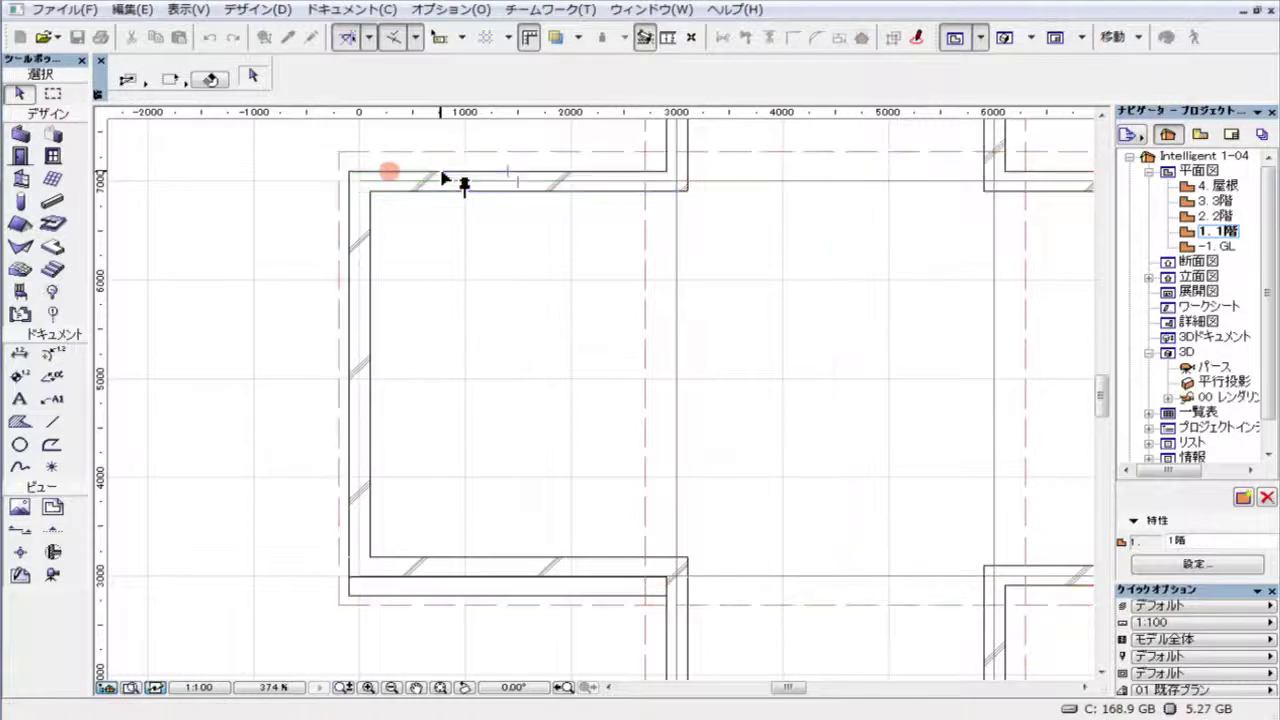
left_click(268, 210)
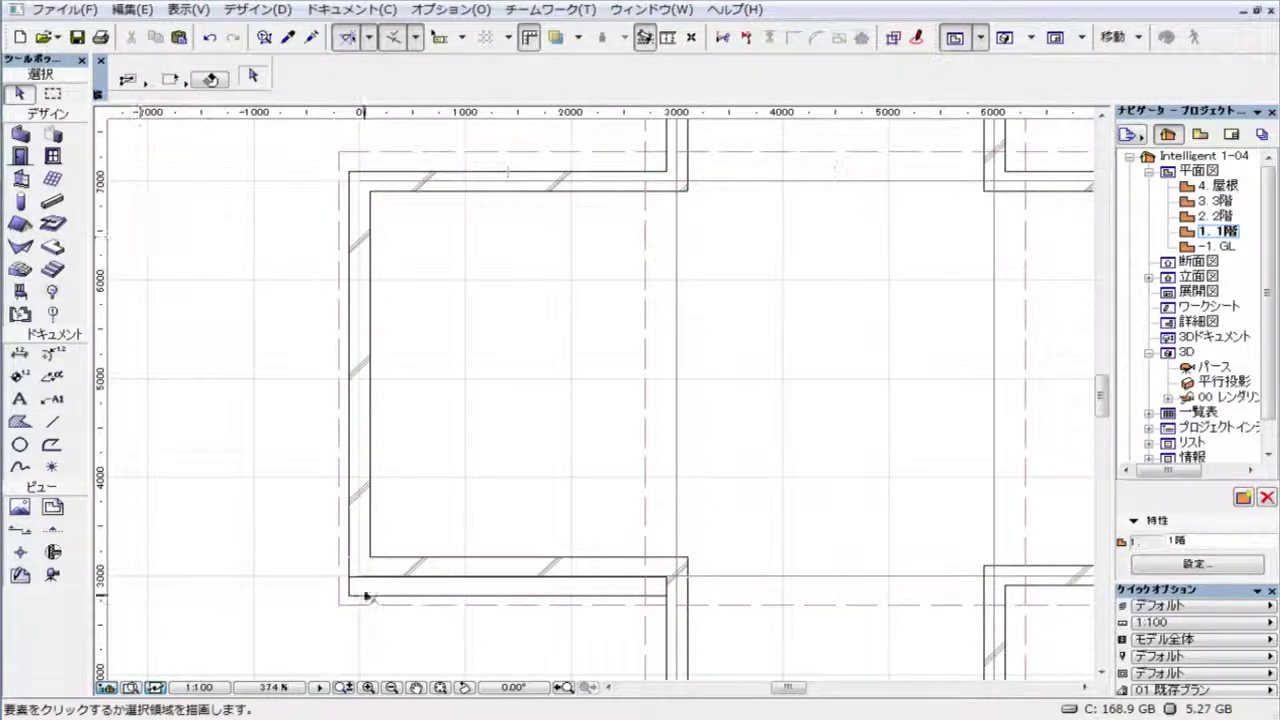
Step: Trim the bottom plan wall with 屋根/シェルで要素を切り取り against the shell roof
left_click(408, 598)
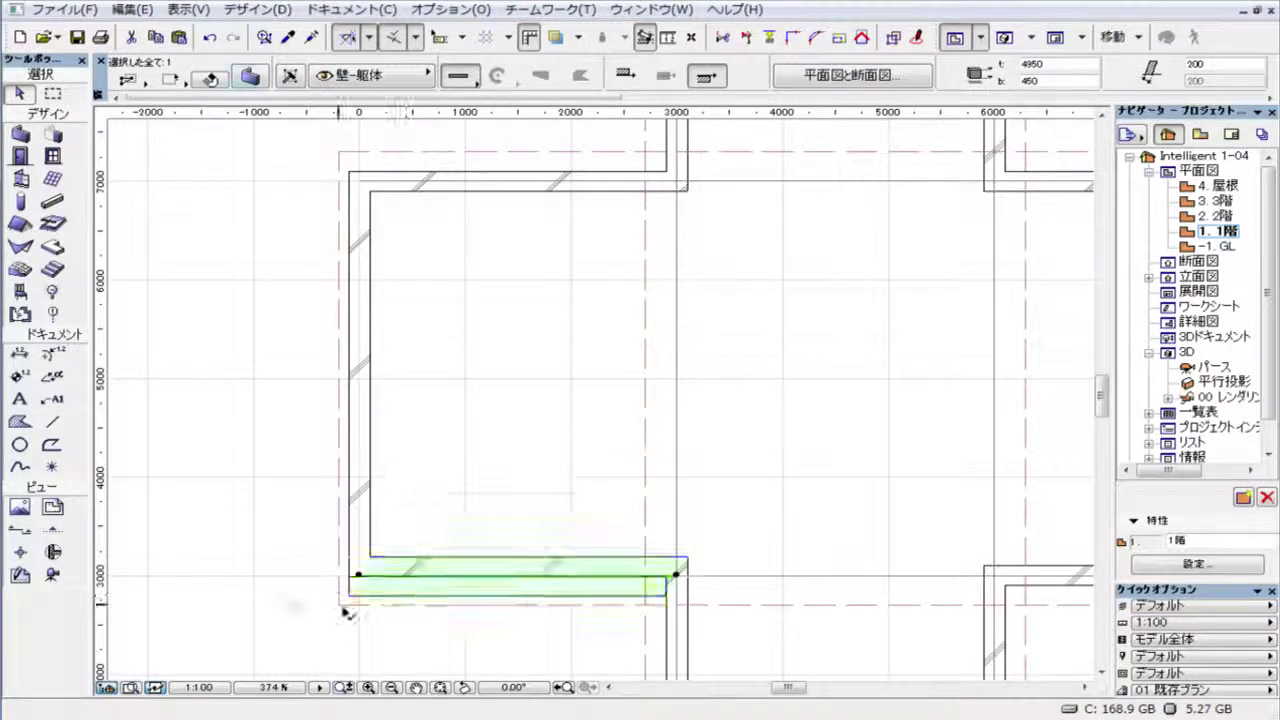
right_click(176, 253)
mouse_move(300, 551)
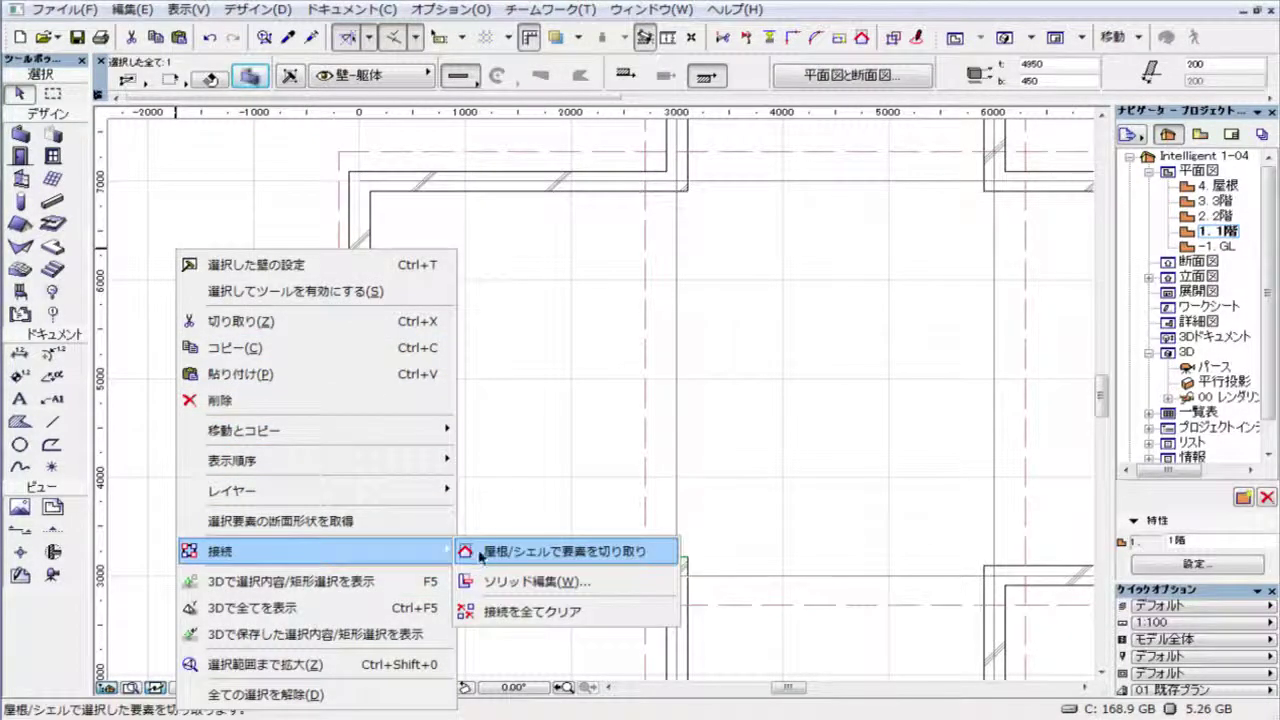
left_click(470, 552)
left_click(412, 340)
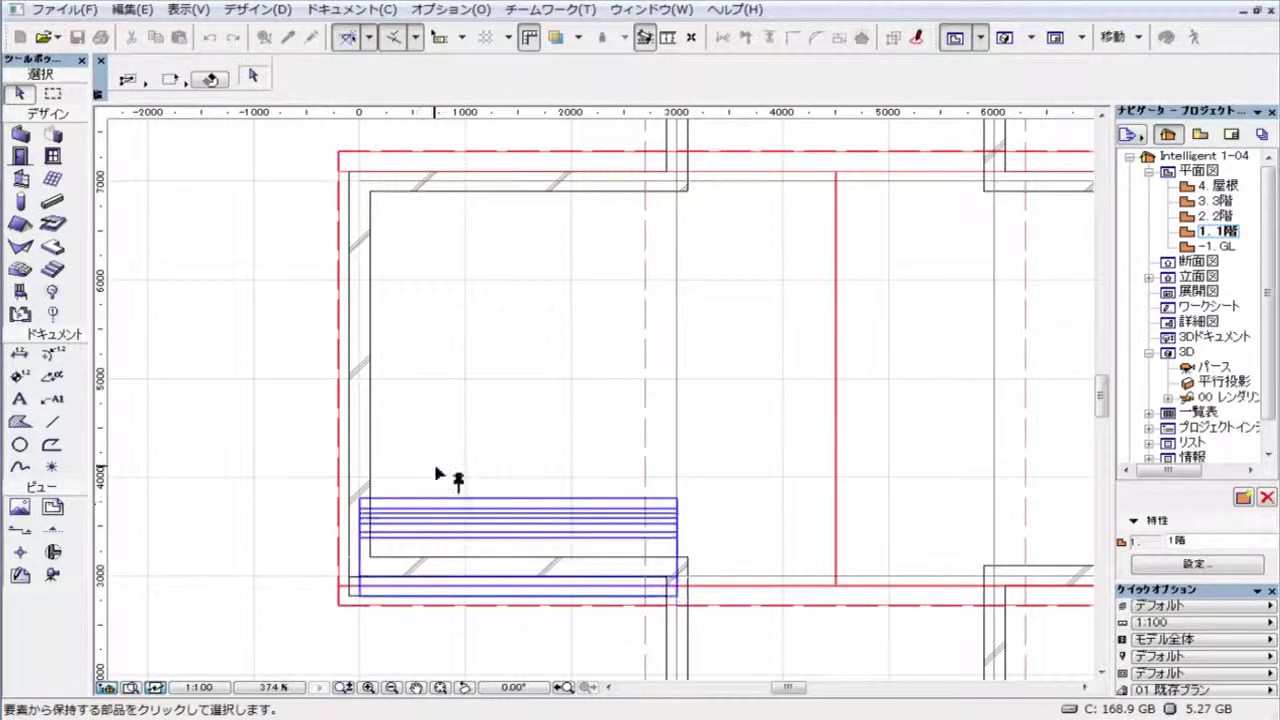
left_click(440, 565)
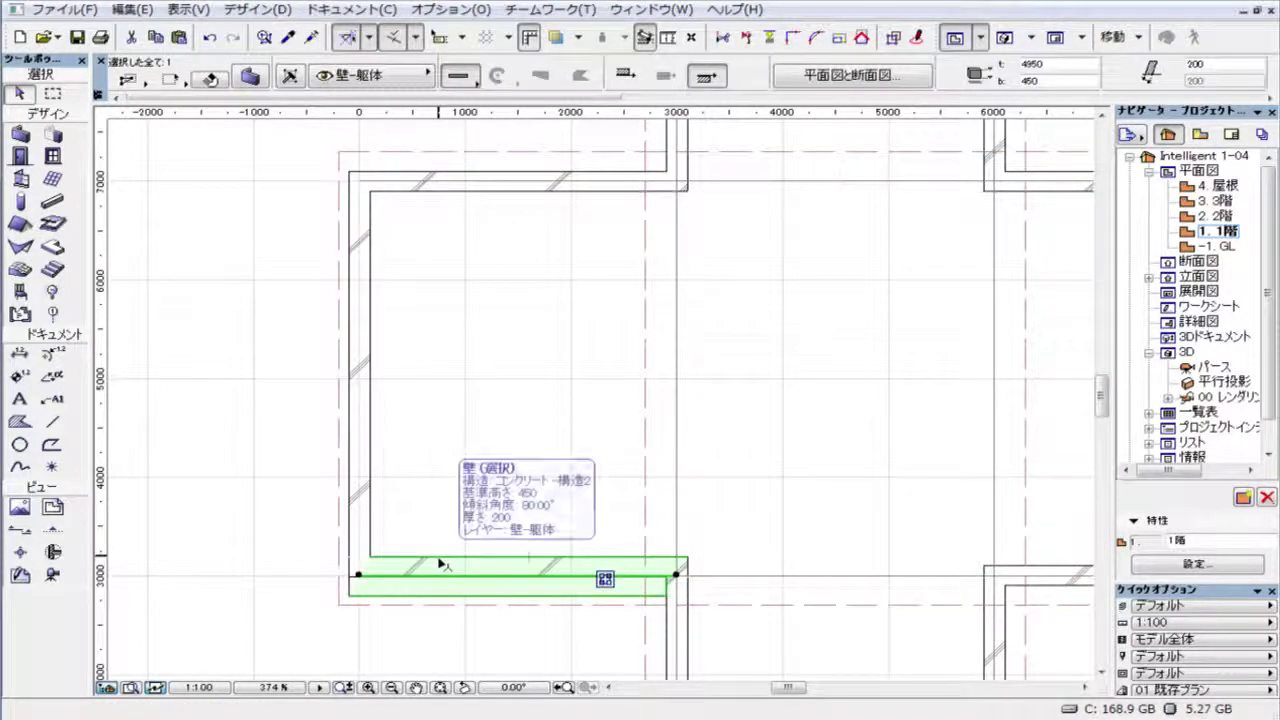
key("F3")
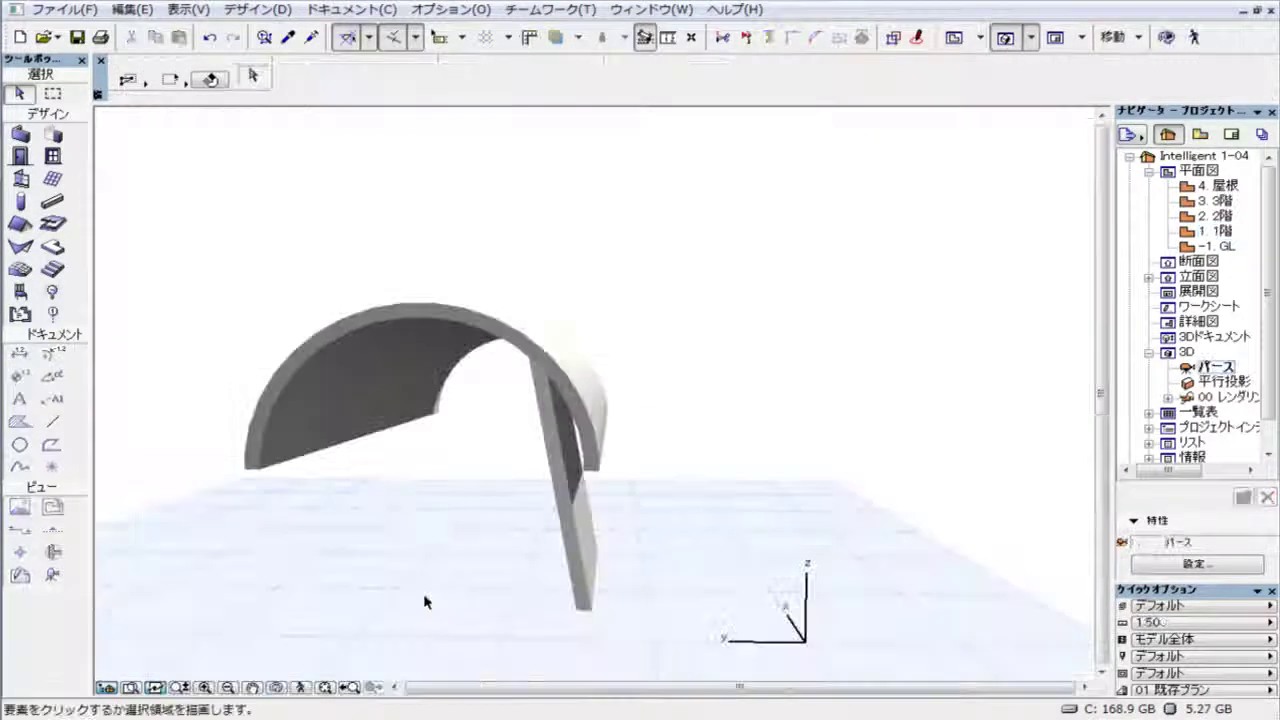